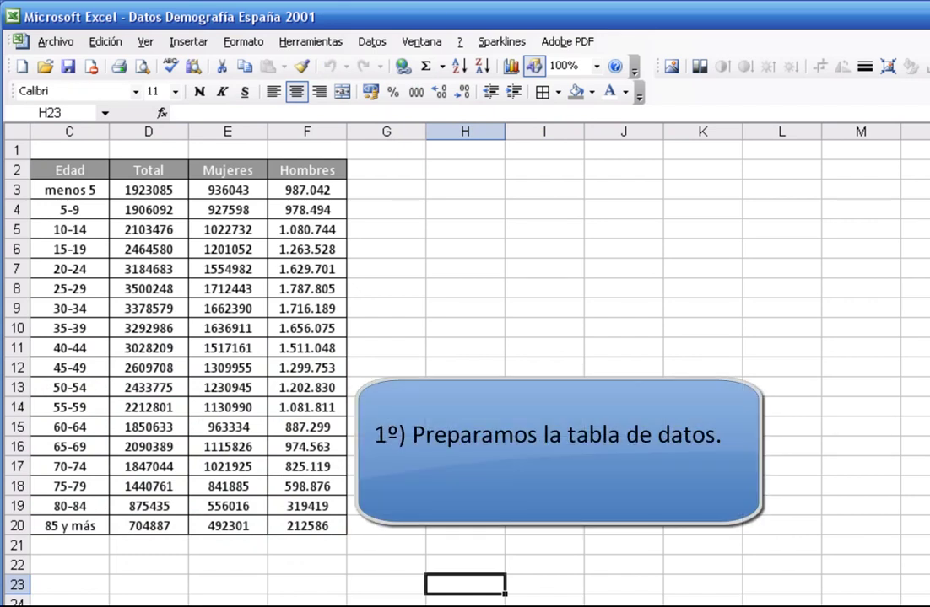
Select the Edad and Total columns, then the Mujeres and Hombres columns, and clear the selection
drag(73, 171, 144, 526)
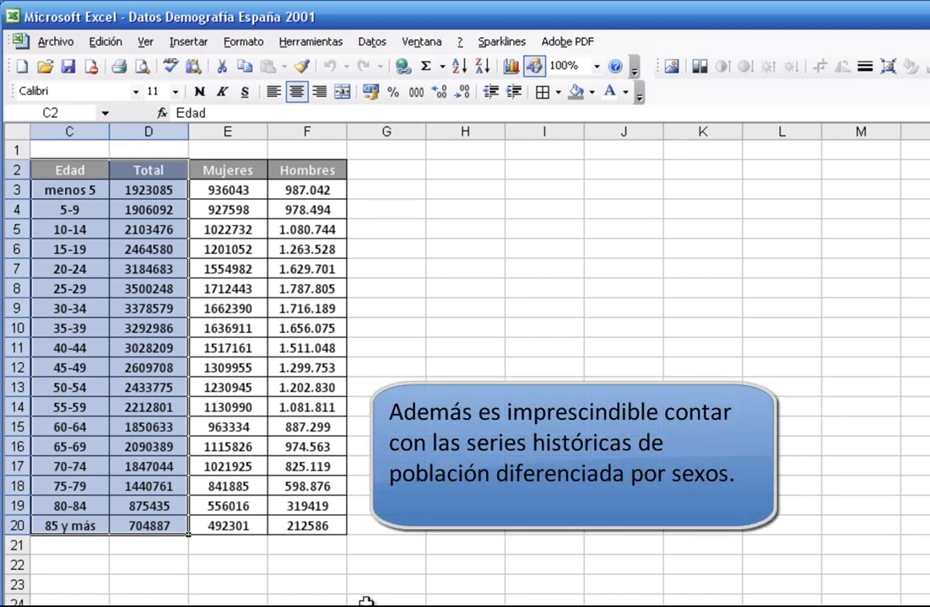
mouse_move(243, 172)
mouse_down()
mouse_move(319, 448)
mouse_move(321, 525)
mouse_up()
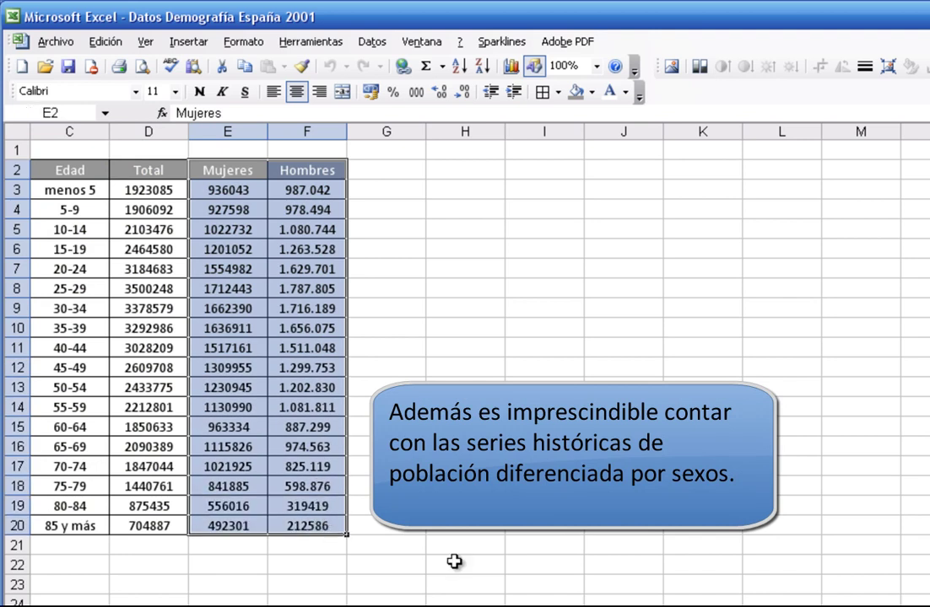
click(385, 527)
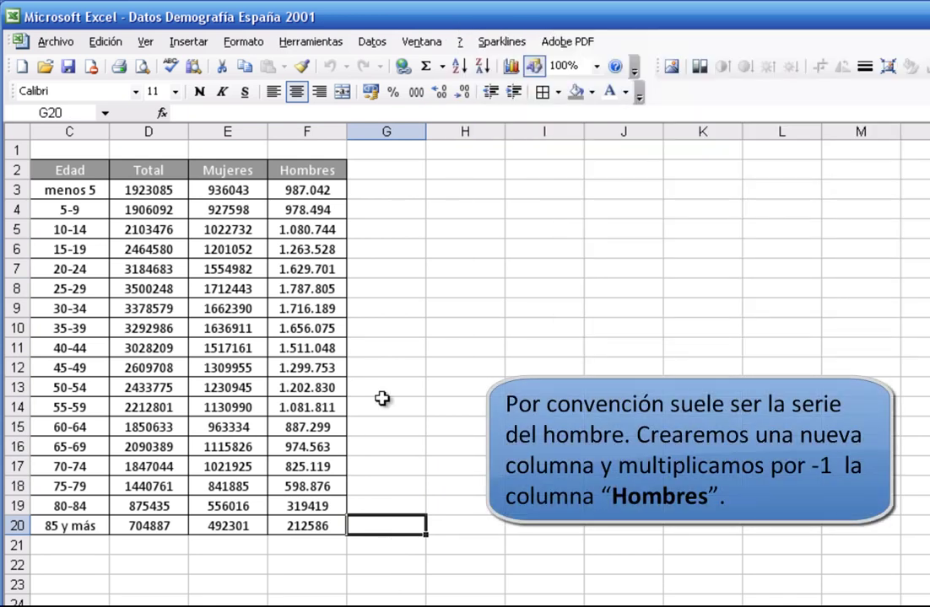
Enter a Hombres header in G2 and the formula =F3*-1 in G3, giving -987.042
click(386, 169)
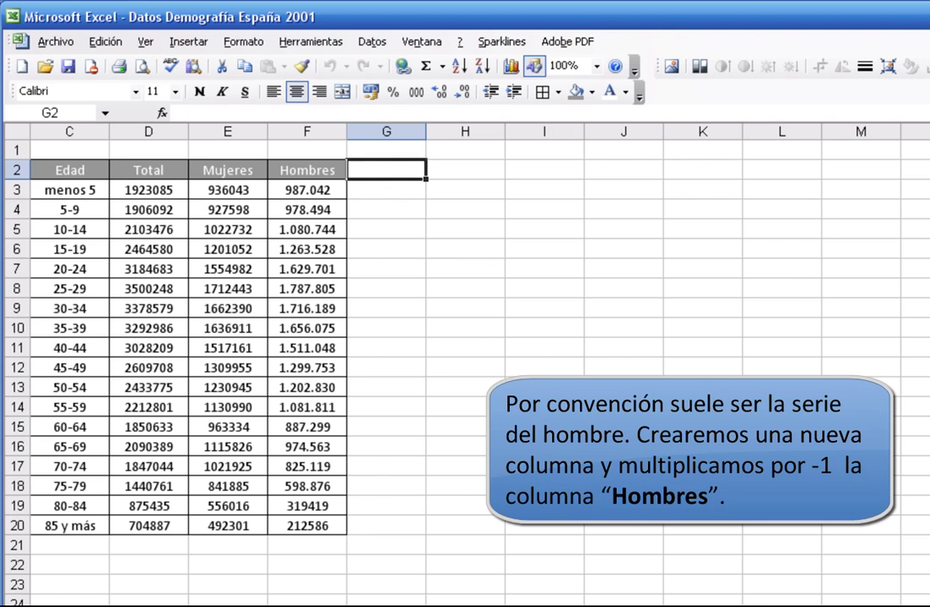
text(Hombres)
key(Return)
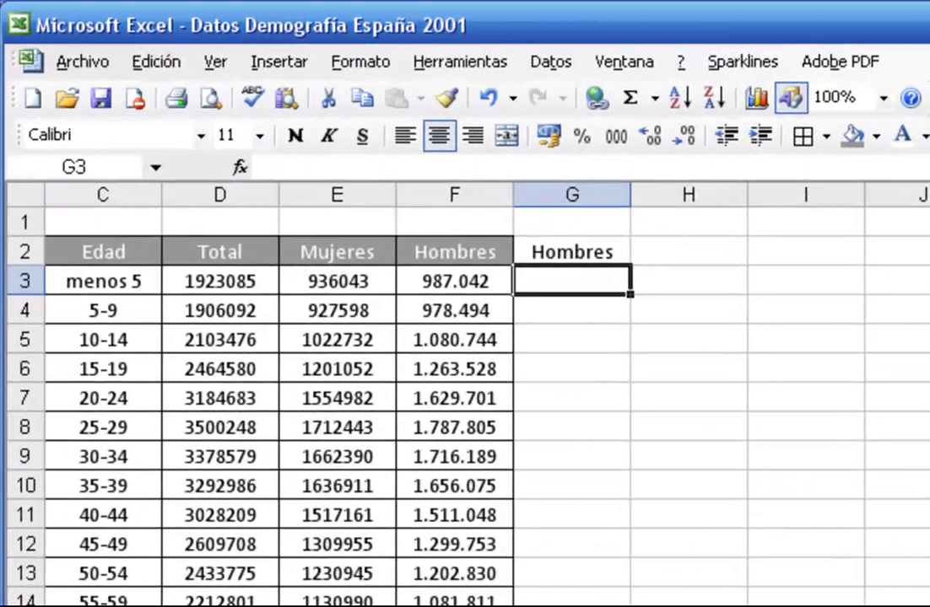
text(=)
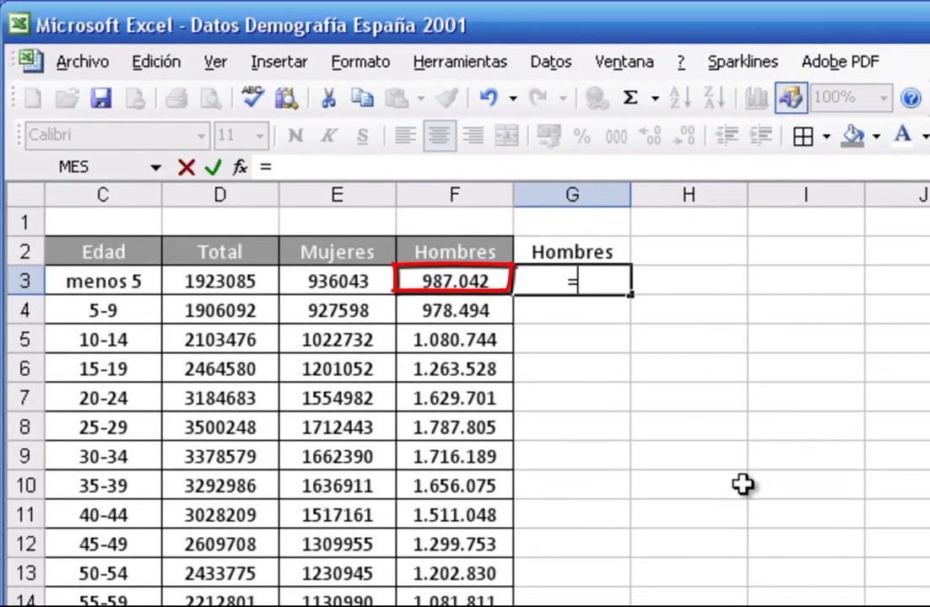
click(467, 281)
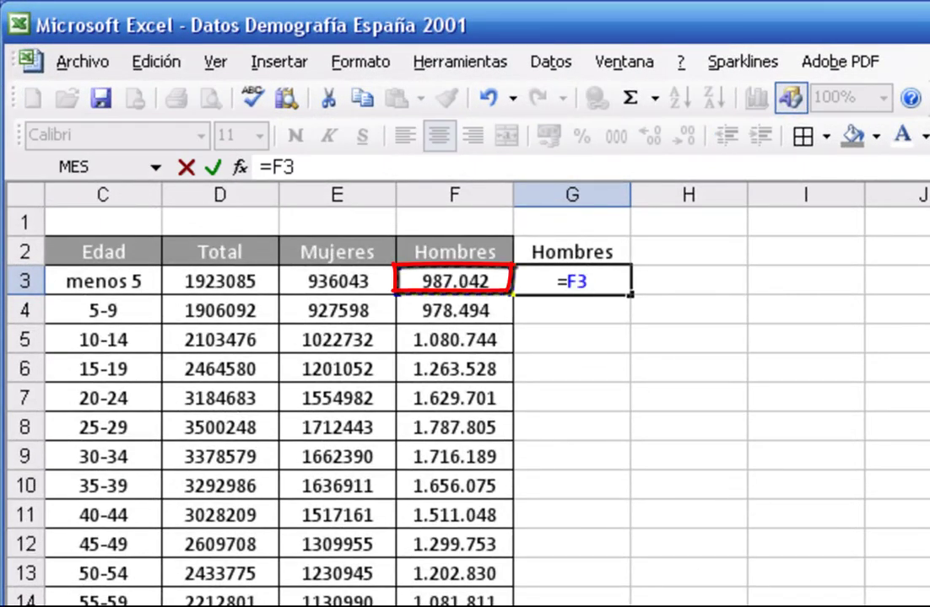
text(*-1)
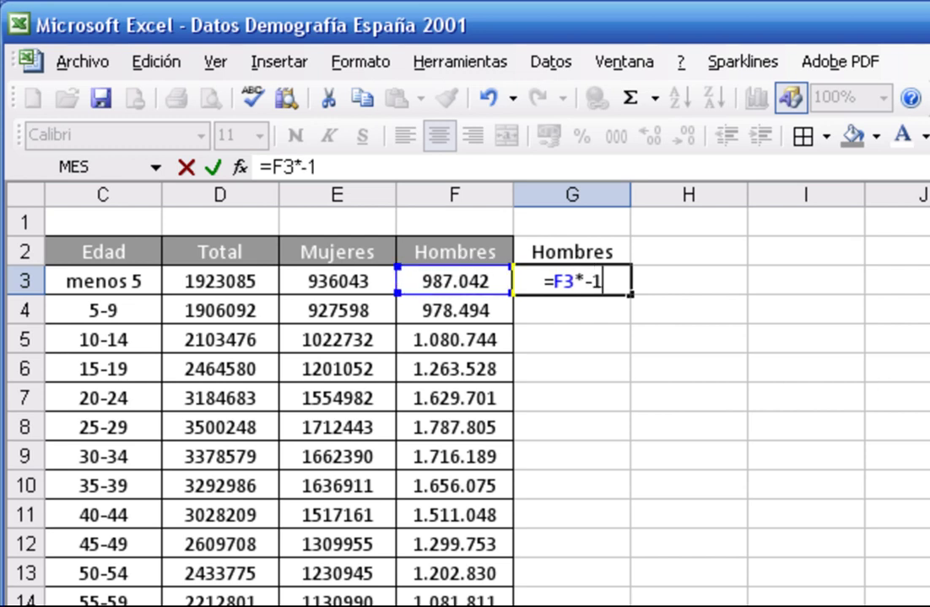
key(Return)
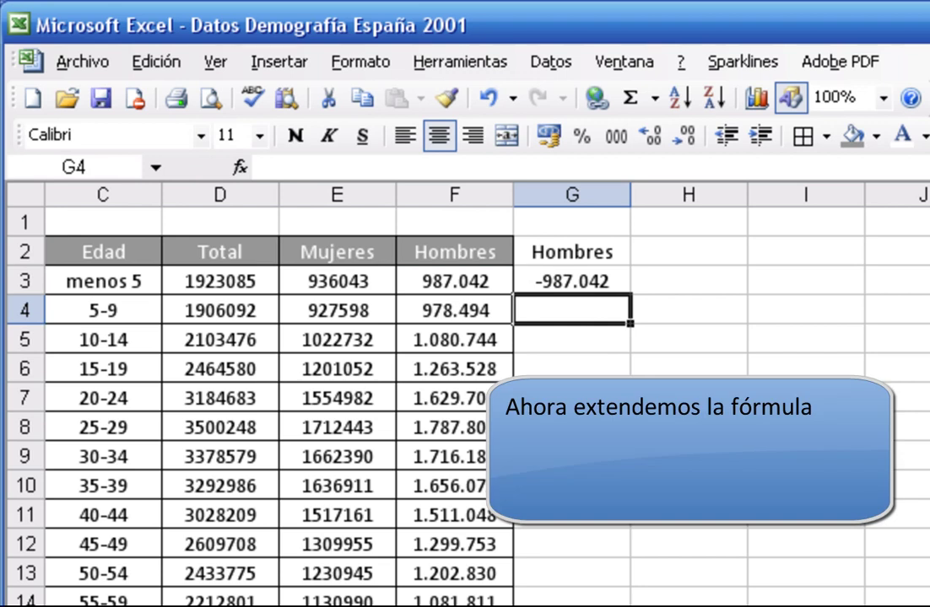
click(595, 282)
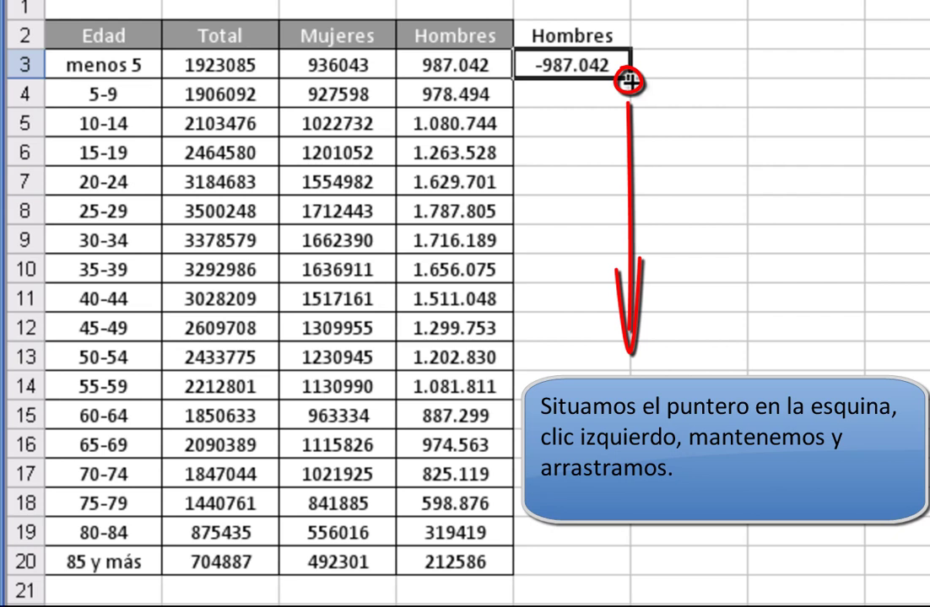
Fill the negating formula down to G20 and copy F2's header formatting onto G2
drag(628, 81, 626, 578)
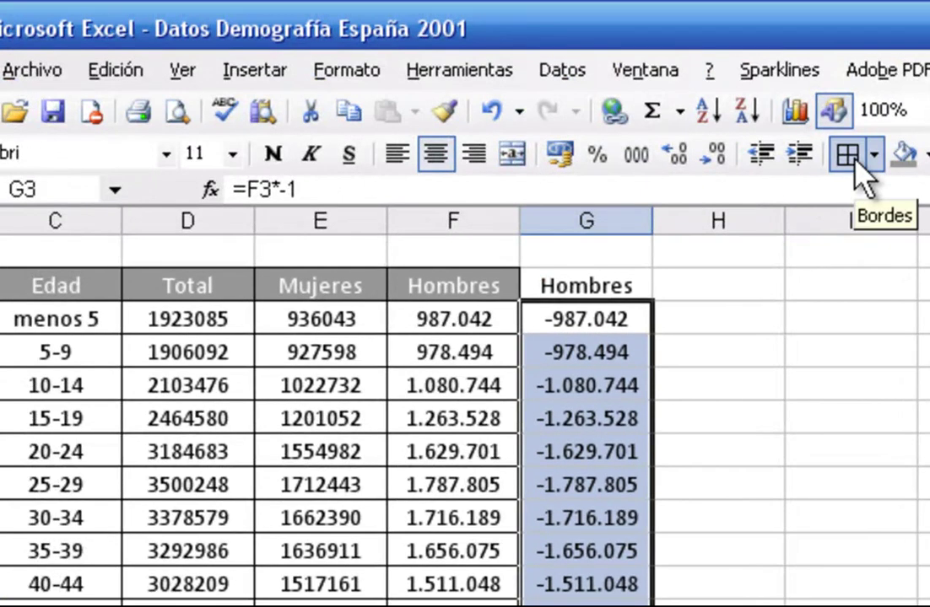
click(801, 310)
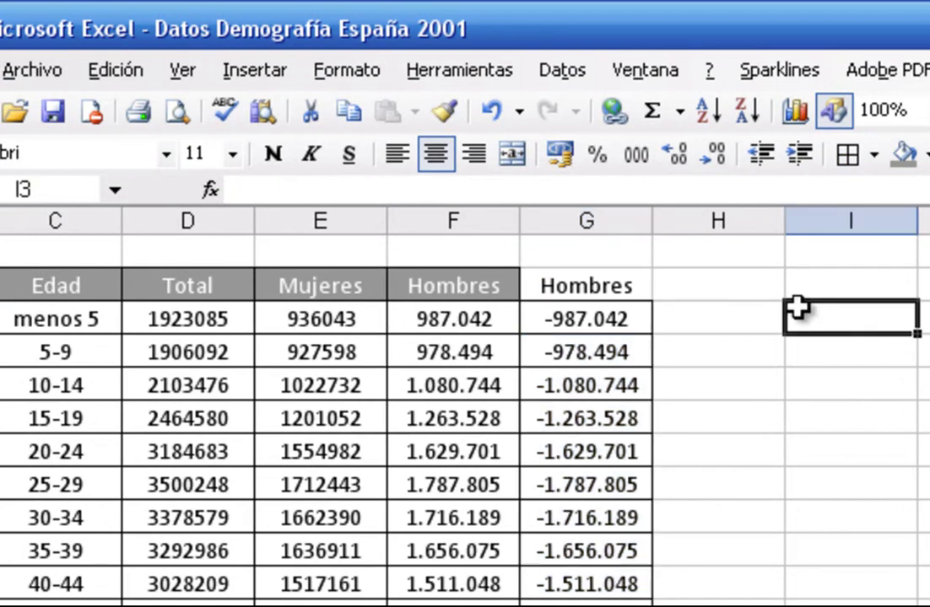
click(504, 285)
click(444, 110)
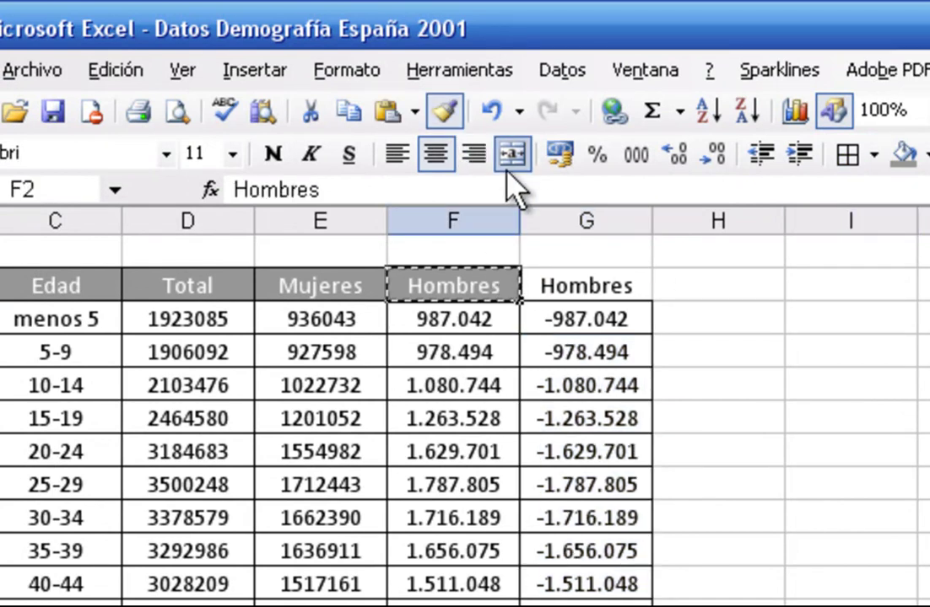
click(602, 287)
click(774, 376)
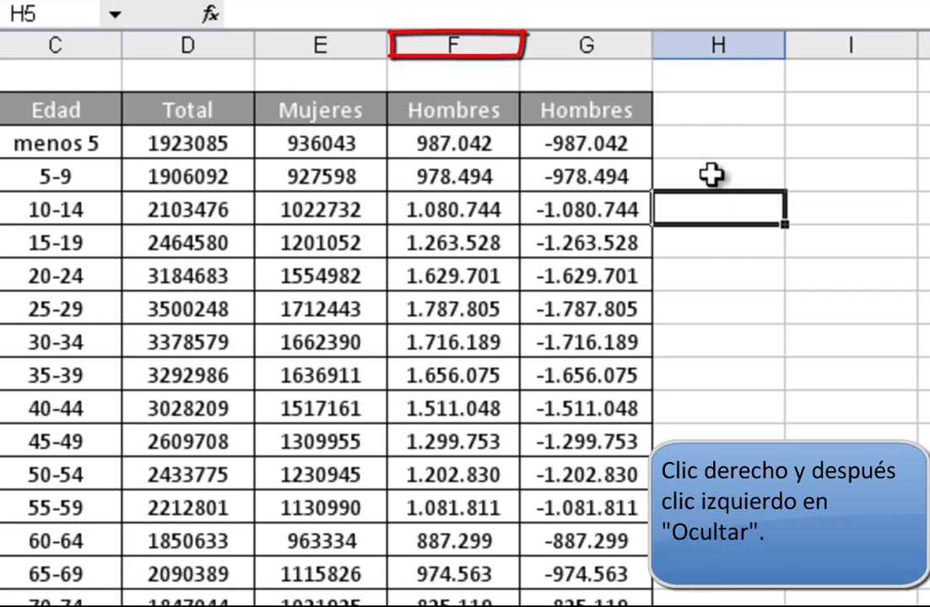
Hide column F, which holds the original positive Hombres values
right_click(471, 34)
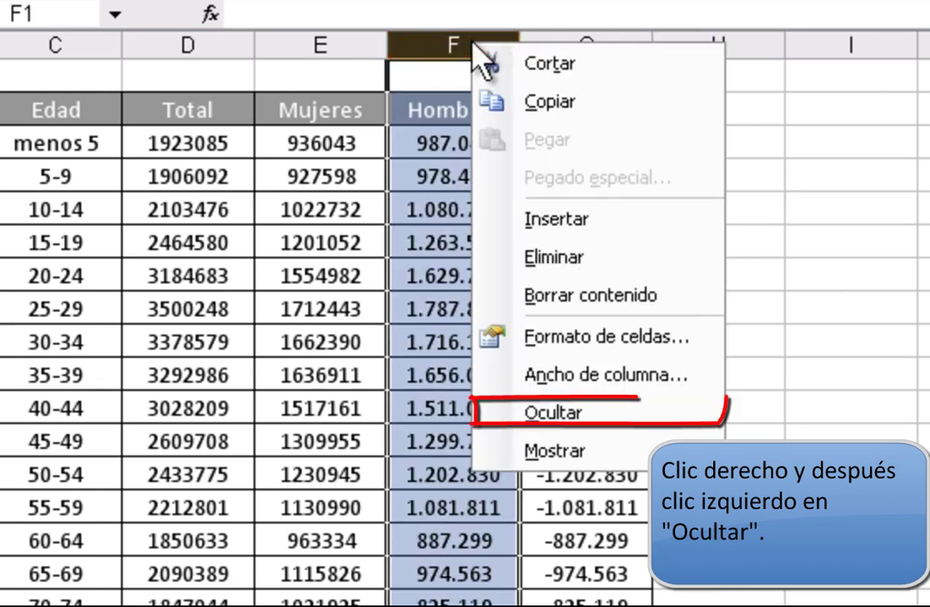
click(581, 409)
click(580, 401)
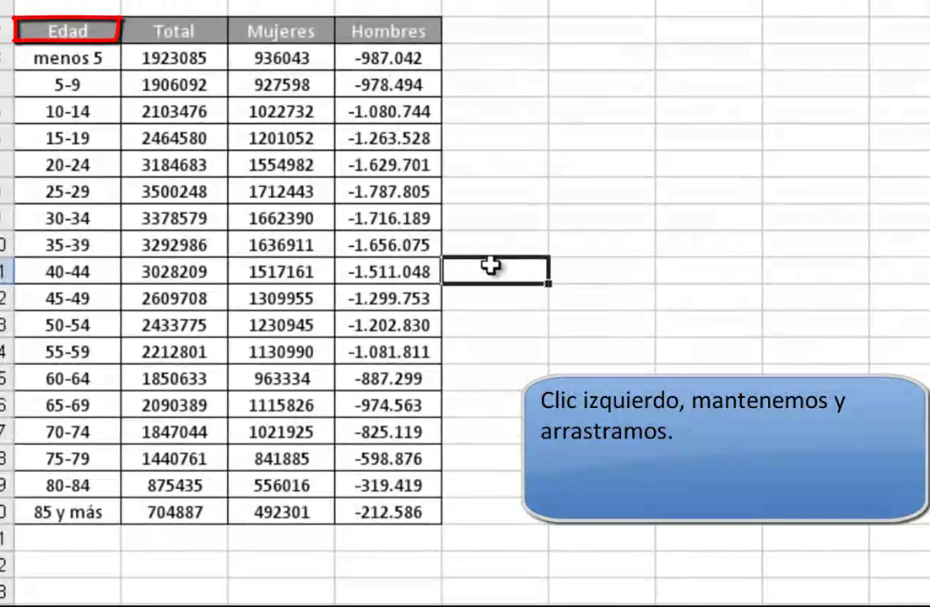
Select the Edad column, then Ctrl-add the Mujeres and negated Hombres columns down to '85 y más'
click(100, 31)
drag(99, 30, 97, 512)
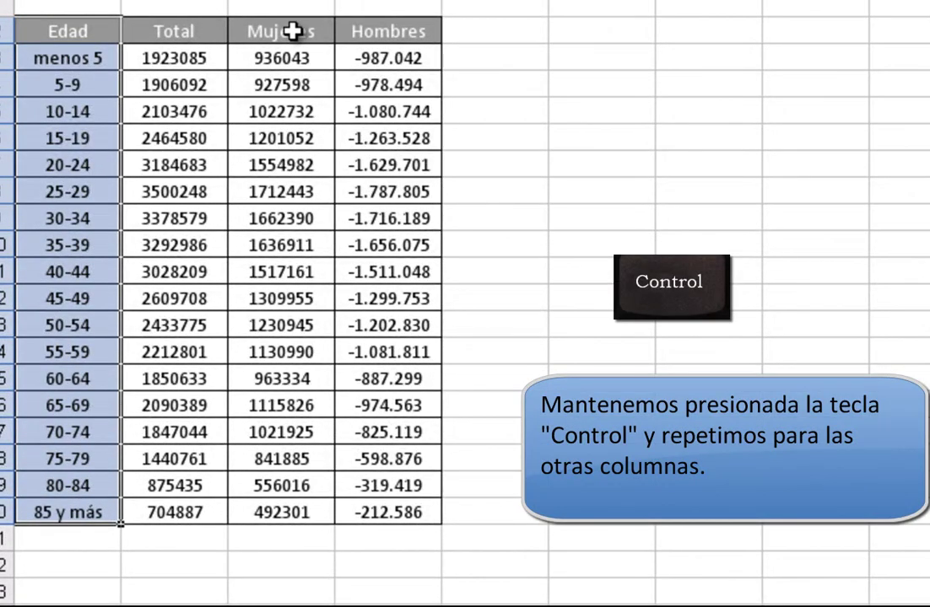
drag(291, 32, 295, 503)
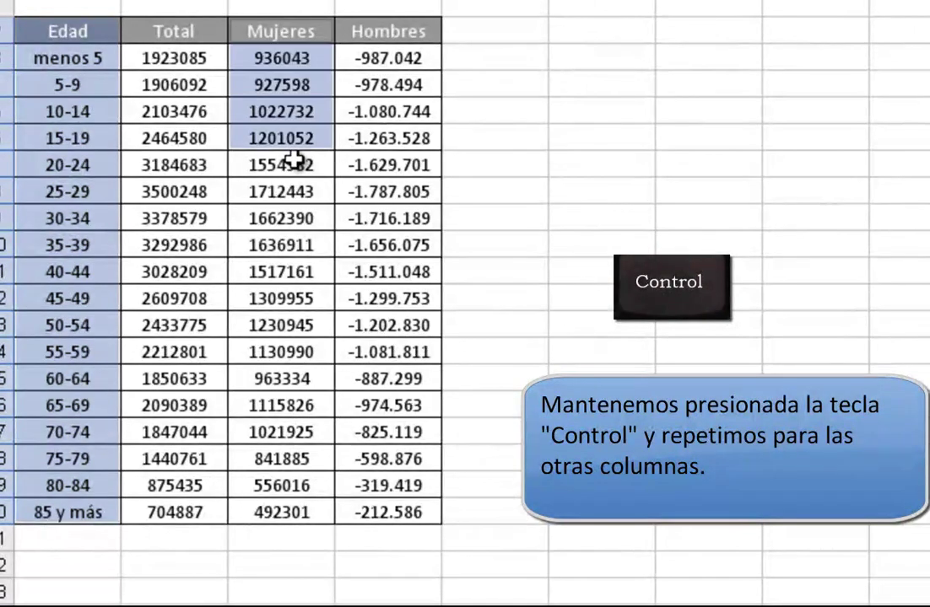
drag(384, 30, 379, 506)
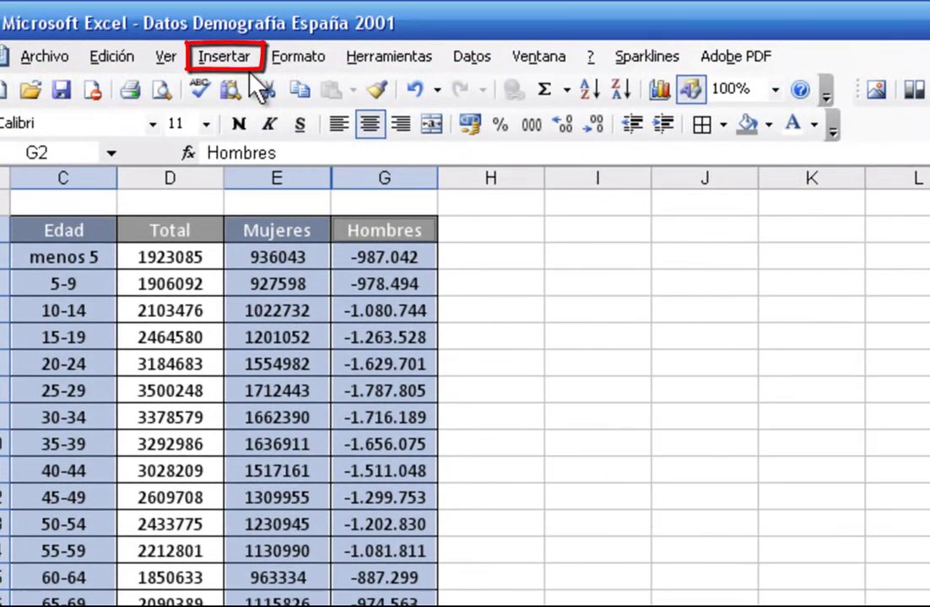
Insert a horizontal bar chart through the Chart Wizard, keeping series in columns
click(242, 67)
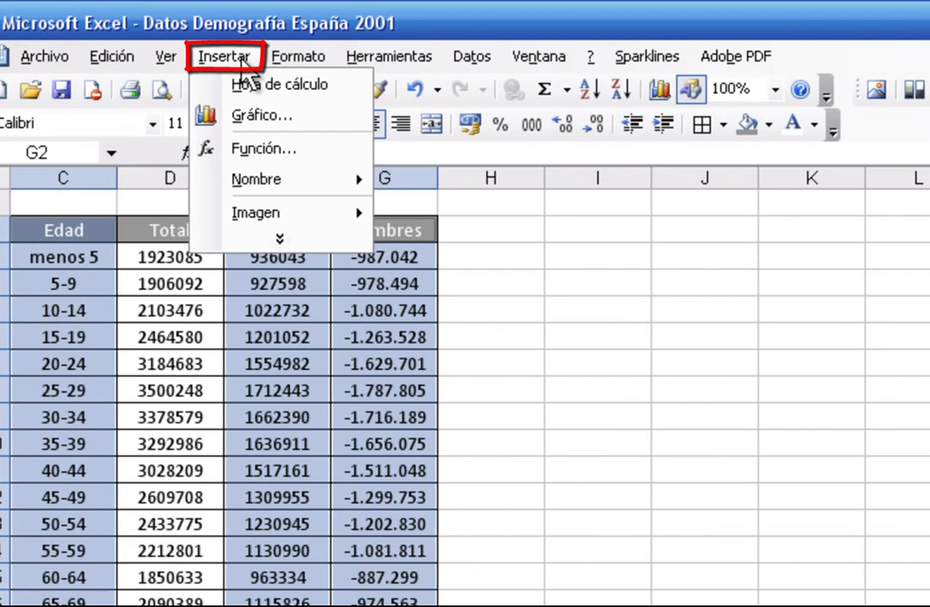
click(316, 116)
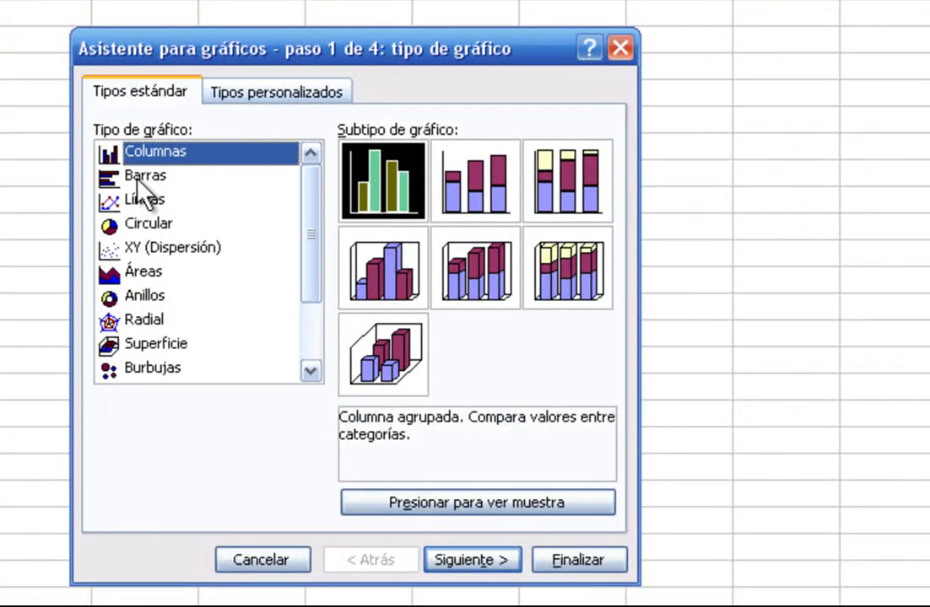
click(187, 181)
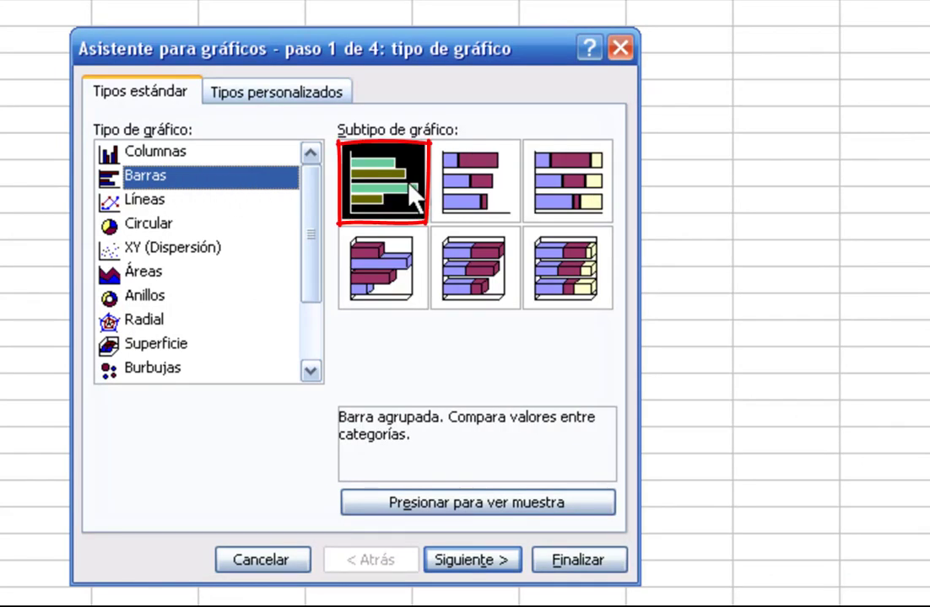
click(499, 563)
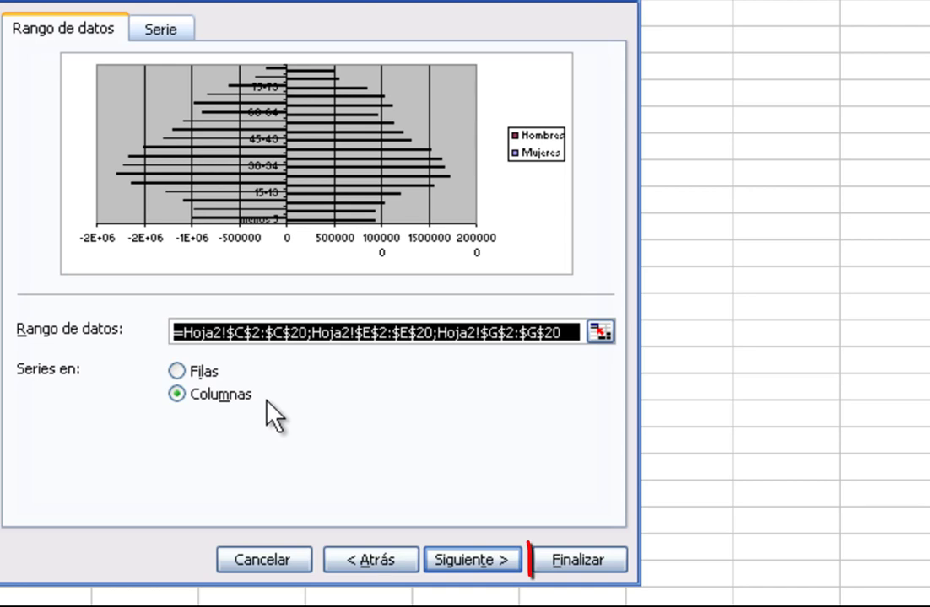
click(582, 563)
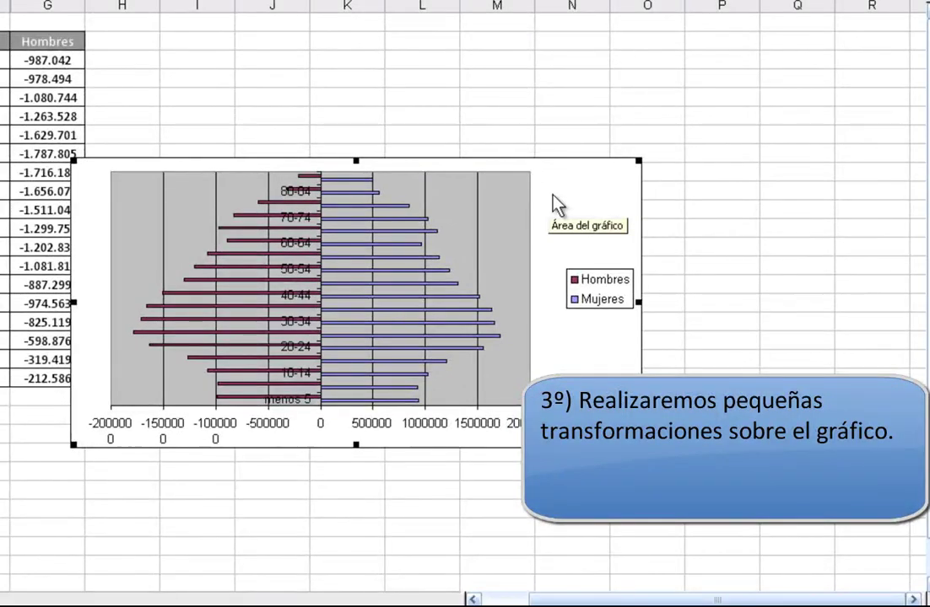
Move and enlarge the chart, then set both the value axis and age-group axis fonts to 8
drag(554, 202, 824, 56)
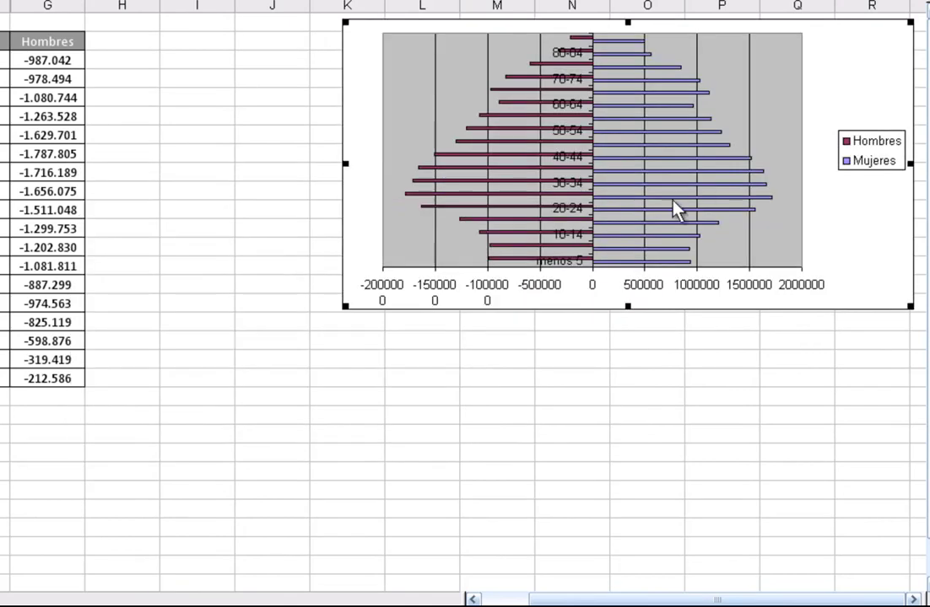
drag(345, 305, 278, 478)
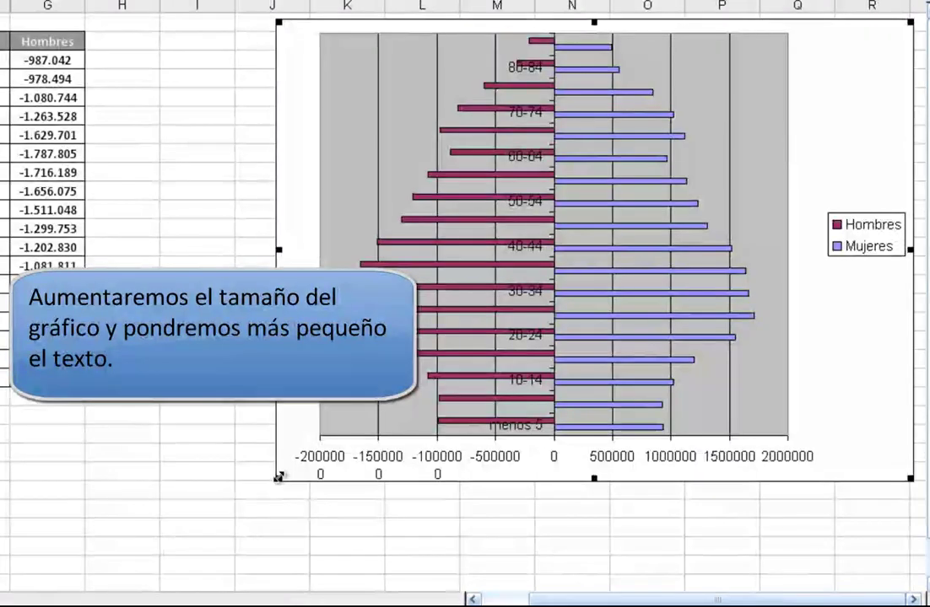
click(393, 468)
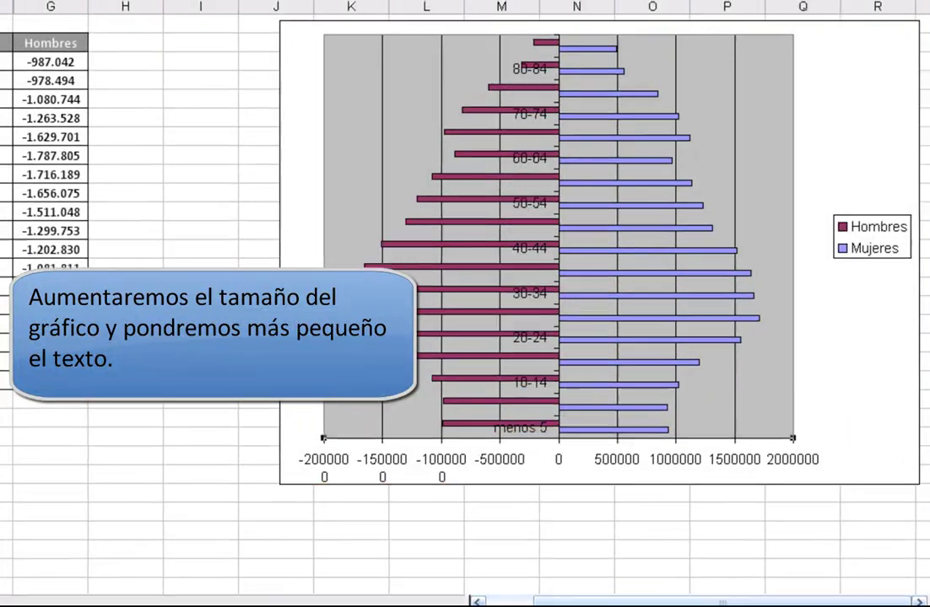
click(229, 119)
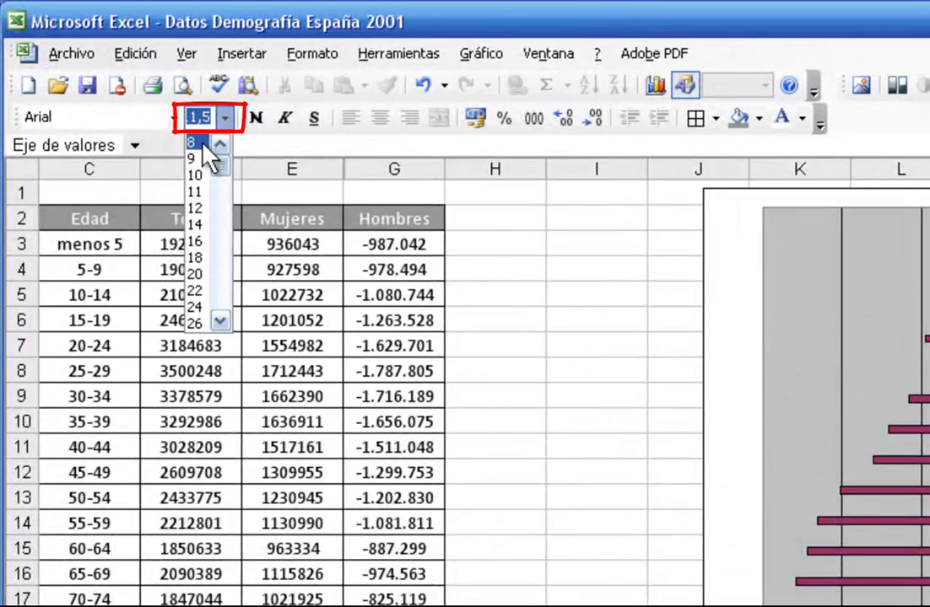
click(203, 141)
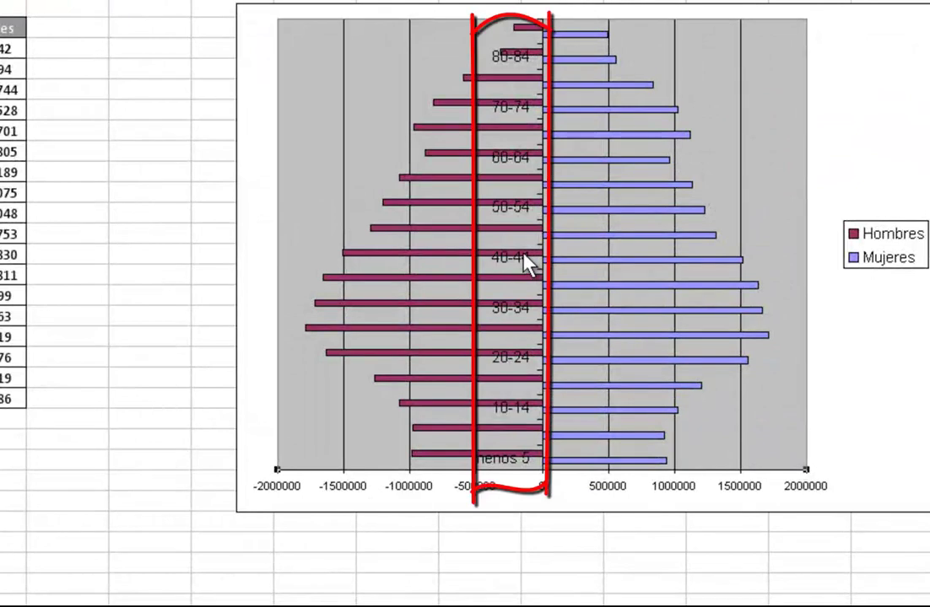
click(524, 262)
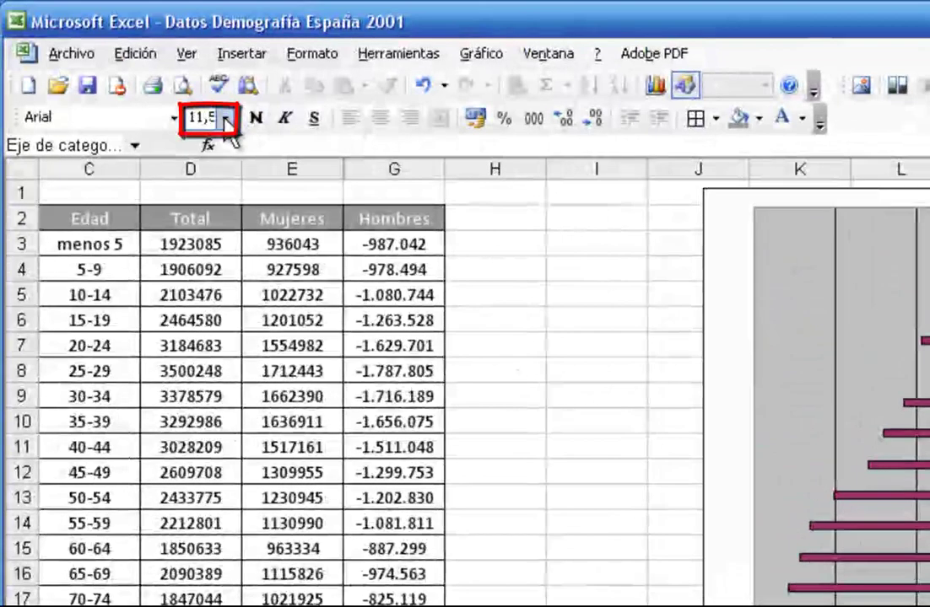
click(225, 118)
click(194, 143)
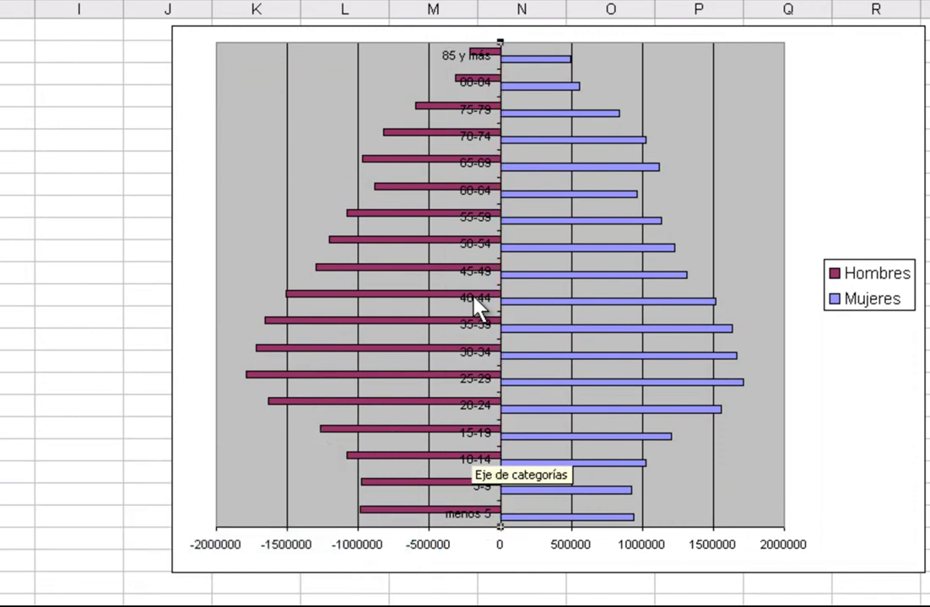
Set the category axis tick labels to Inferior and delete the grey plot-area background
right_click(476, 305)
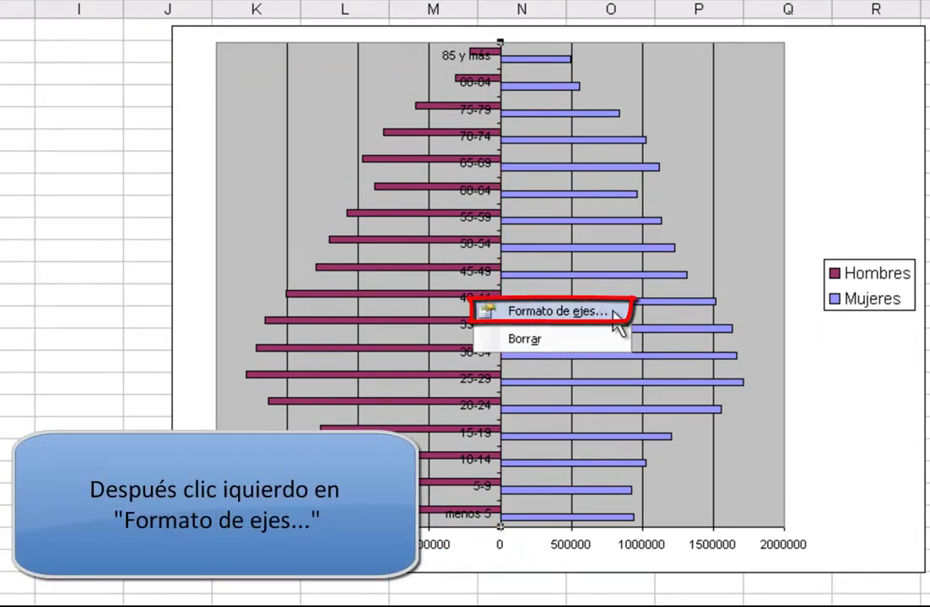
click(615, 311)
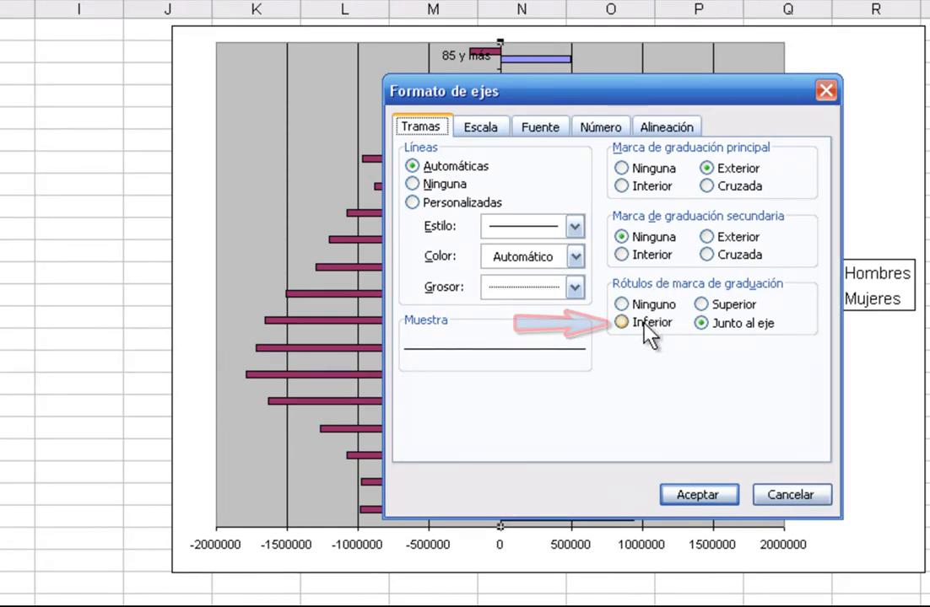
click(644, 324)
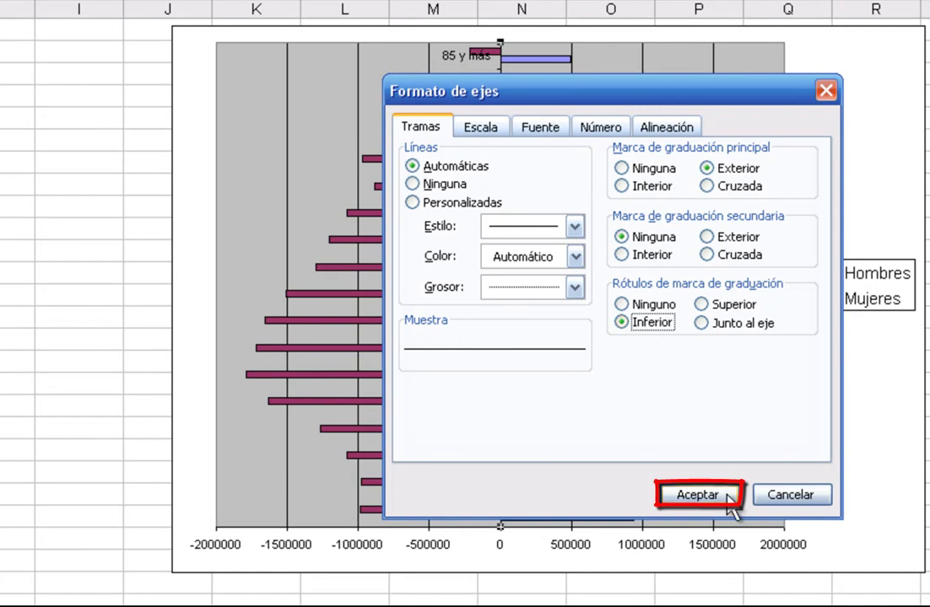
click(729, 498)
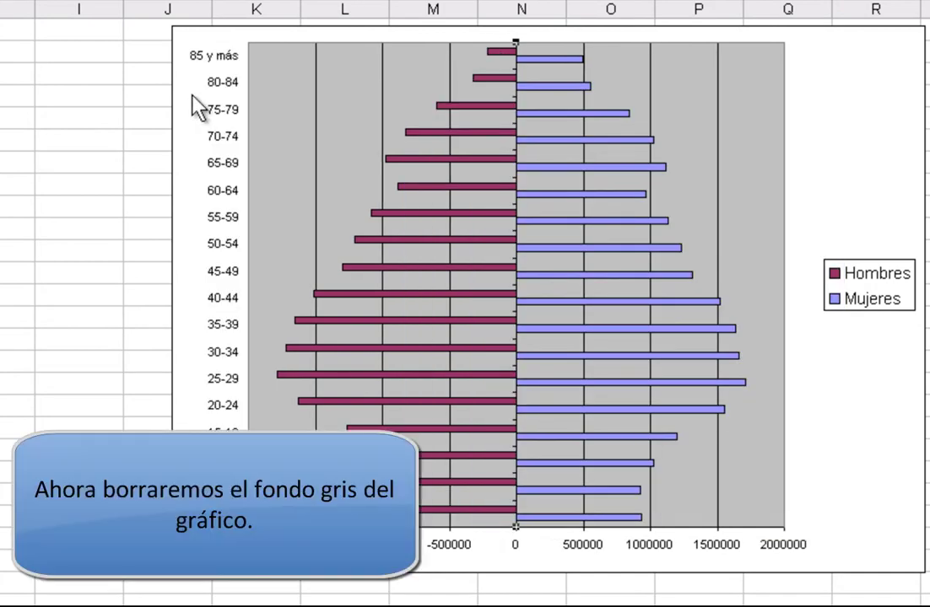
right_click(288, 125)
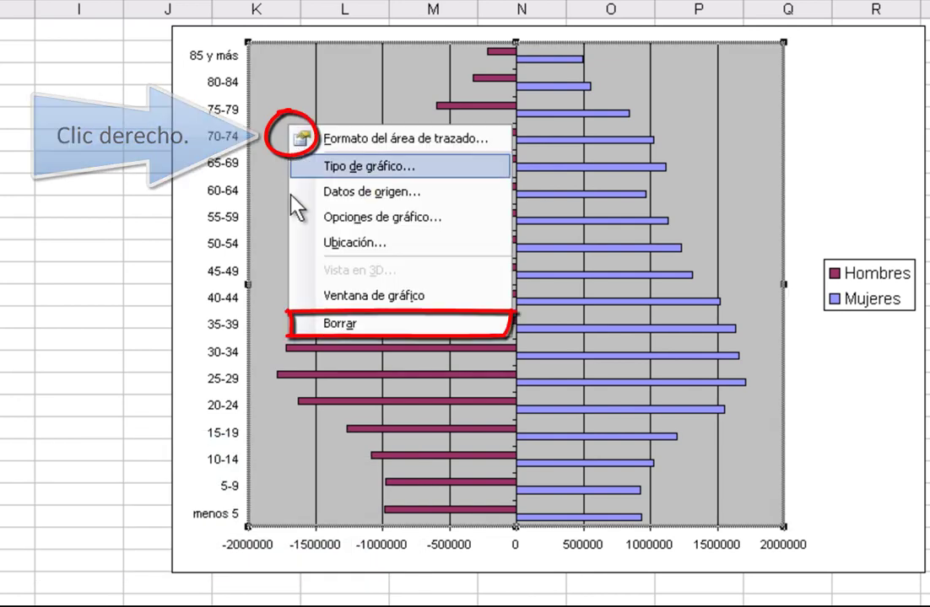
click(333, 323)
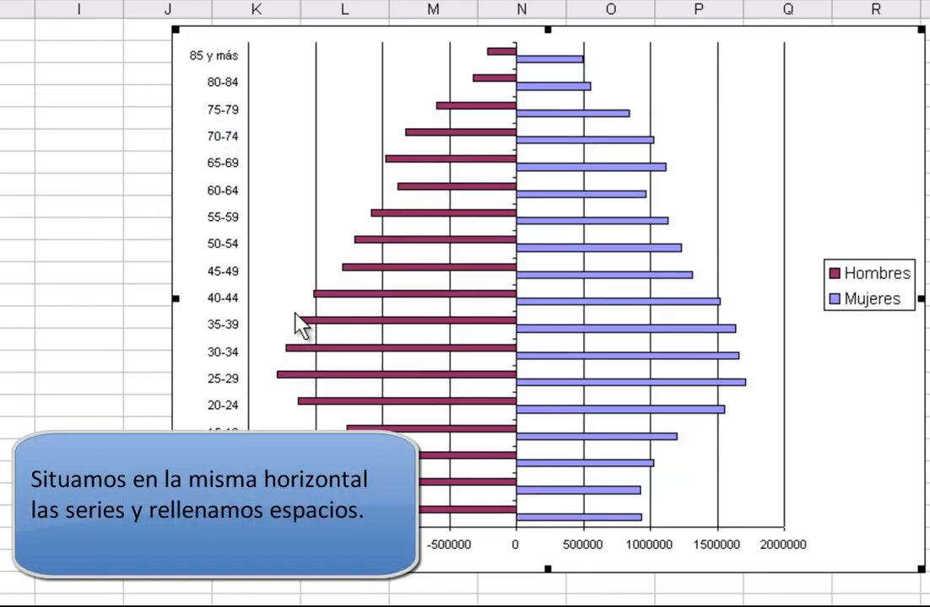
Give the Hombres series 100 overlap and 0 gap width so the bars touch
click(399, 298)
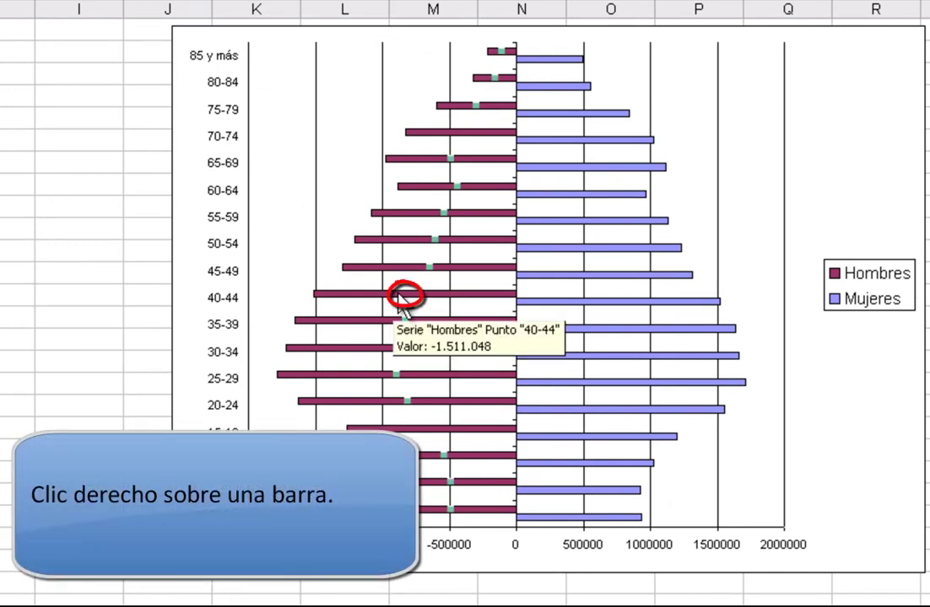
right_click(399, 298)
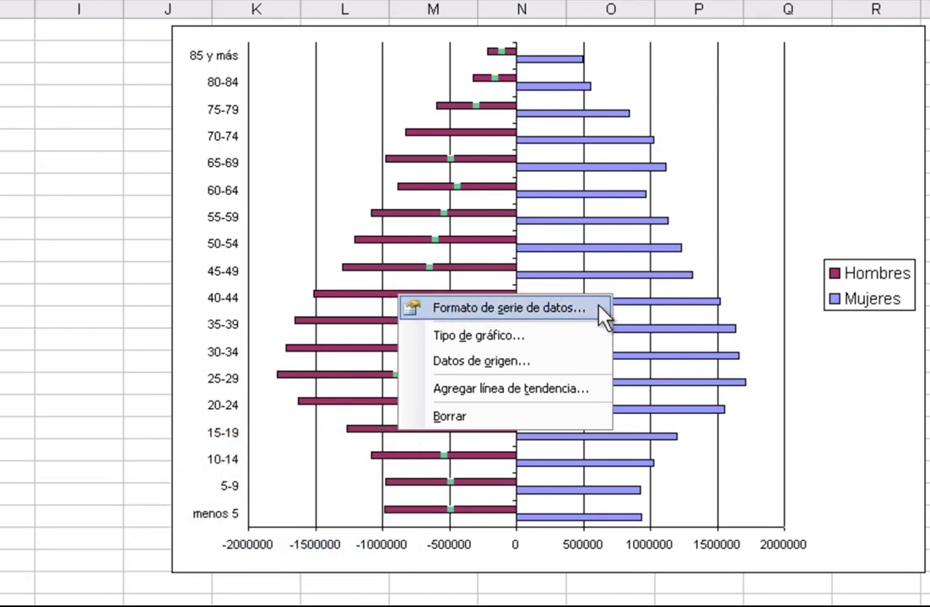
click(604, 316)
drag(924, 84, 301, 93)
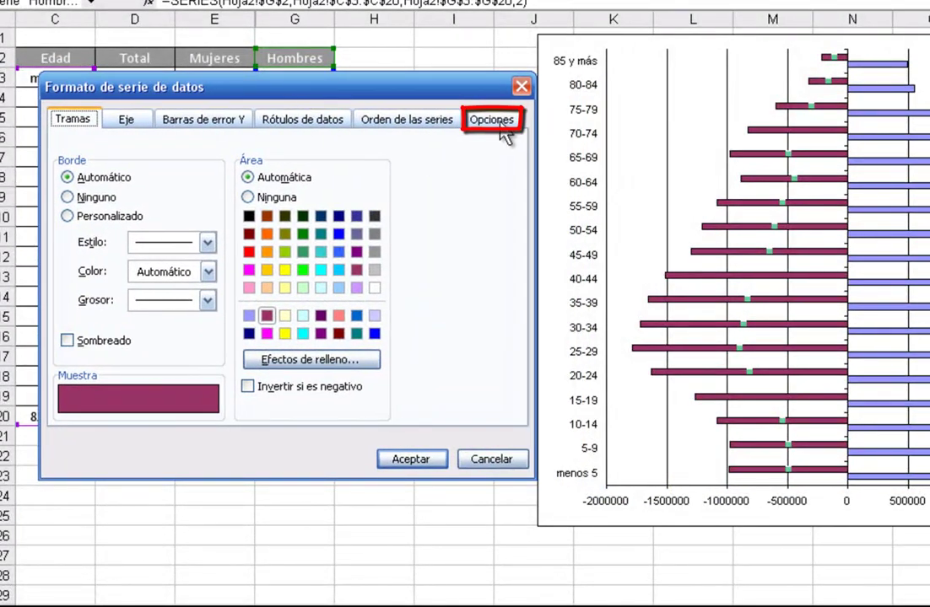
click(496, 125)
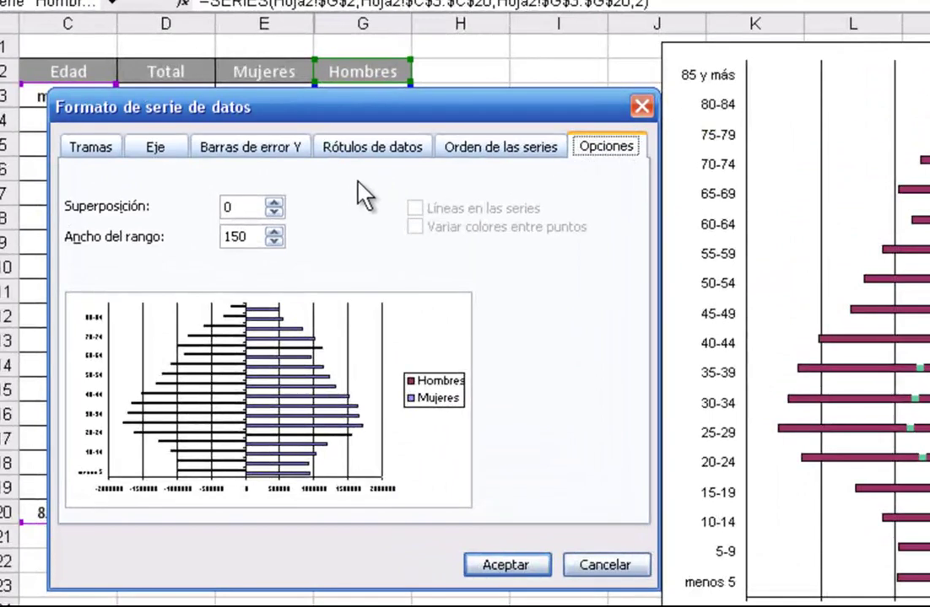
click(274, 203)
click(274, 203)
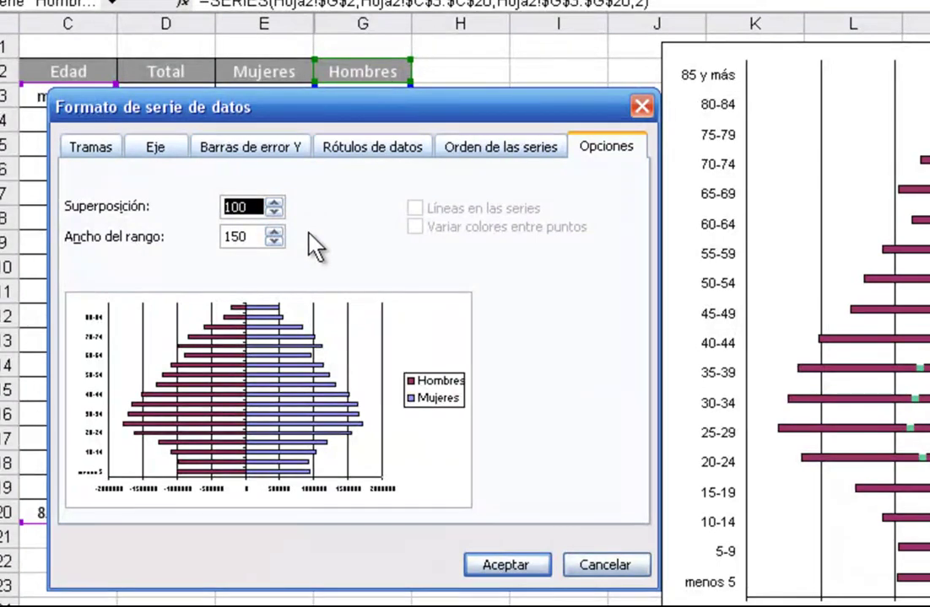
click(274, 242)
click(274, 241)
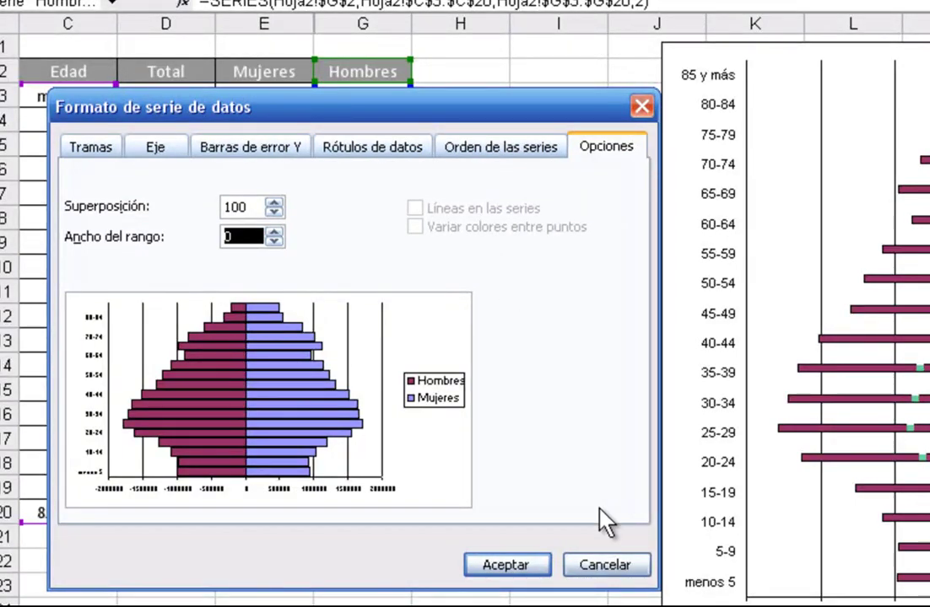
click(540, 573)
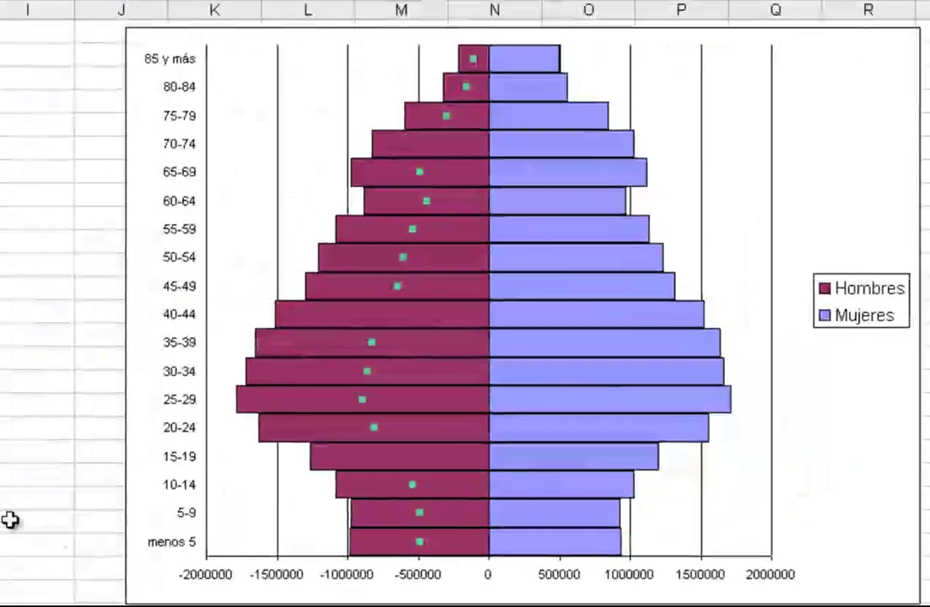